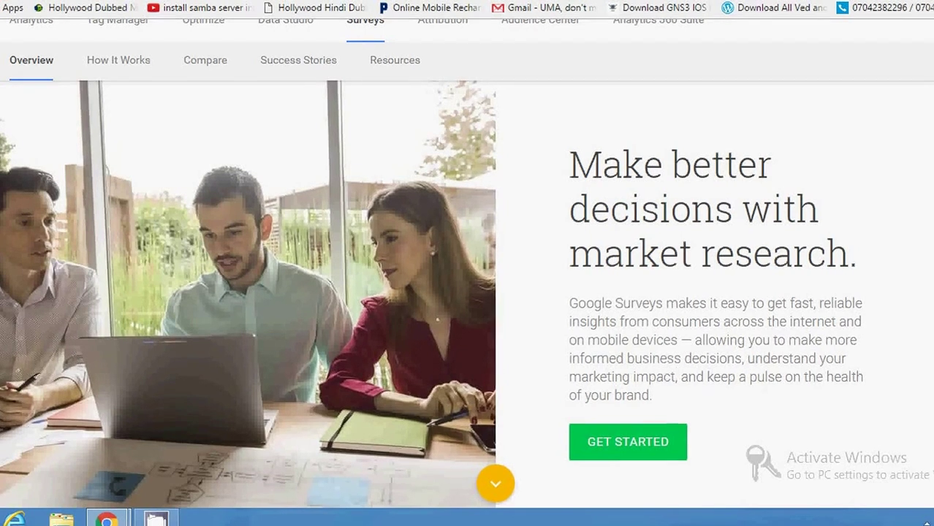
Step: Look through the Google Surveys overview page down to the section on solutions for businesses of all sizes, and return to its beginning
scroll(468, 292, down, 5)
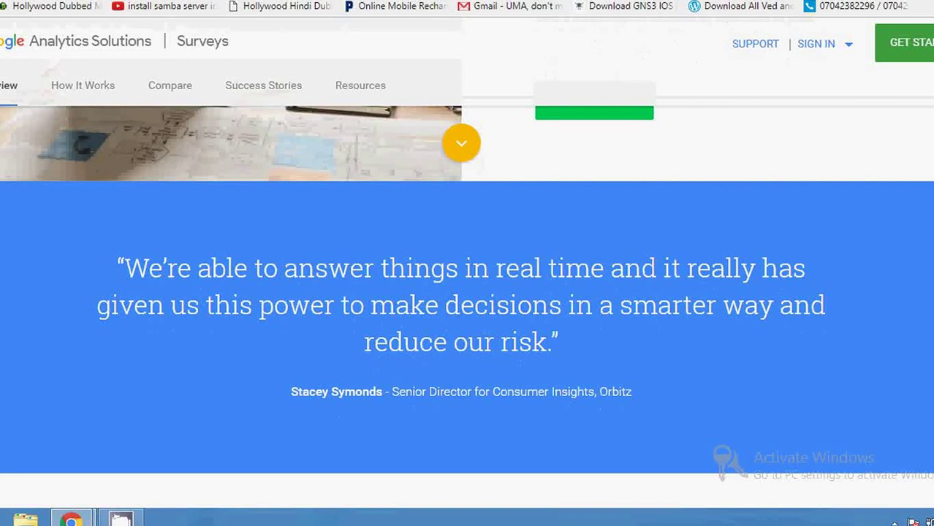
scroll(468, 292, down, 5)
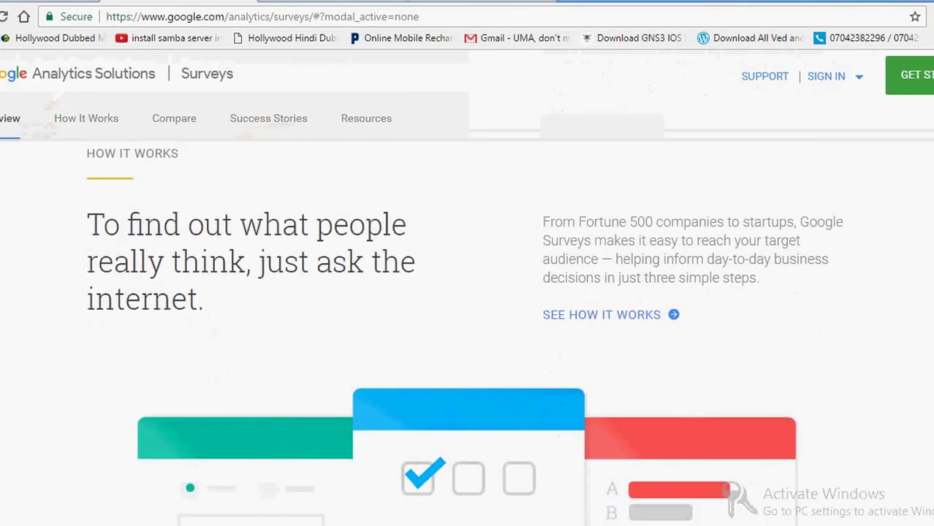
scroll(468, 293, down, 5)
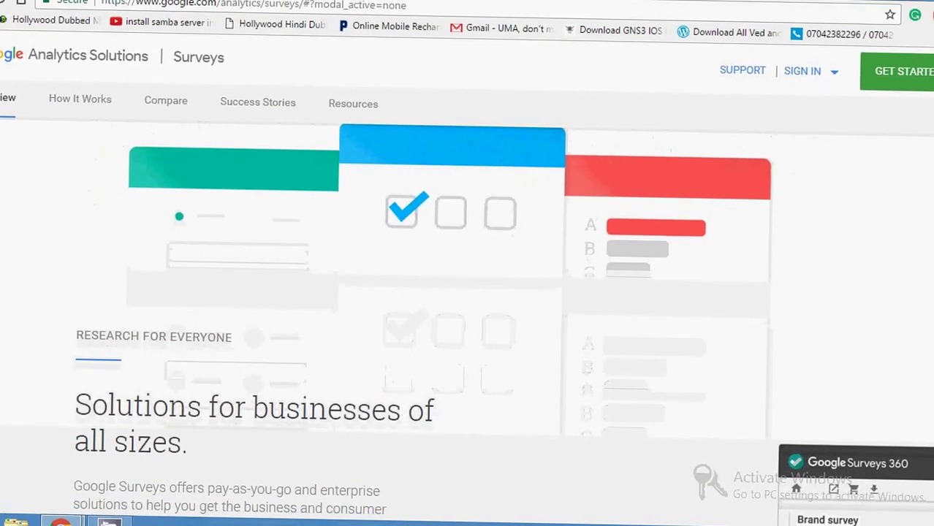
scroll(468, 292, down, 3)
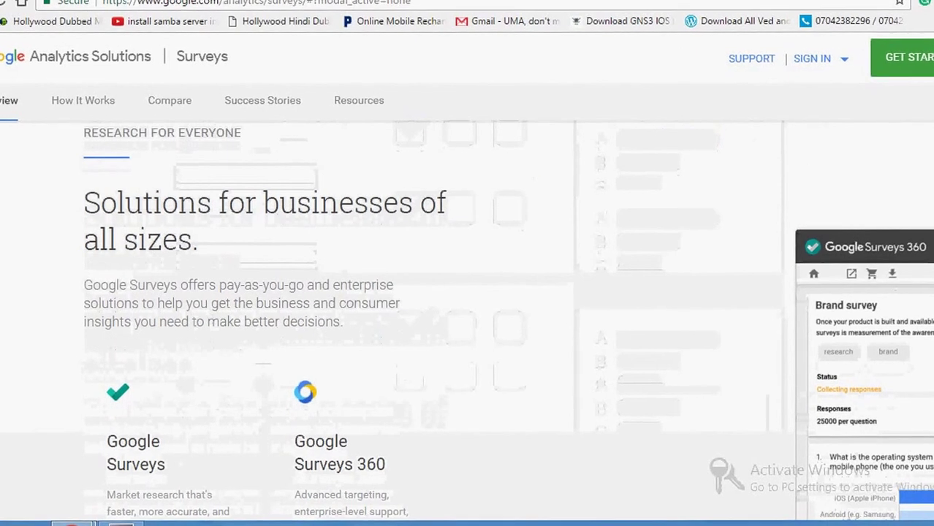
scroll(468, 293, down, 1)
scroll(468, 293, up, 5)
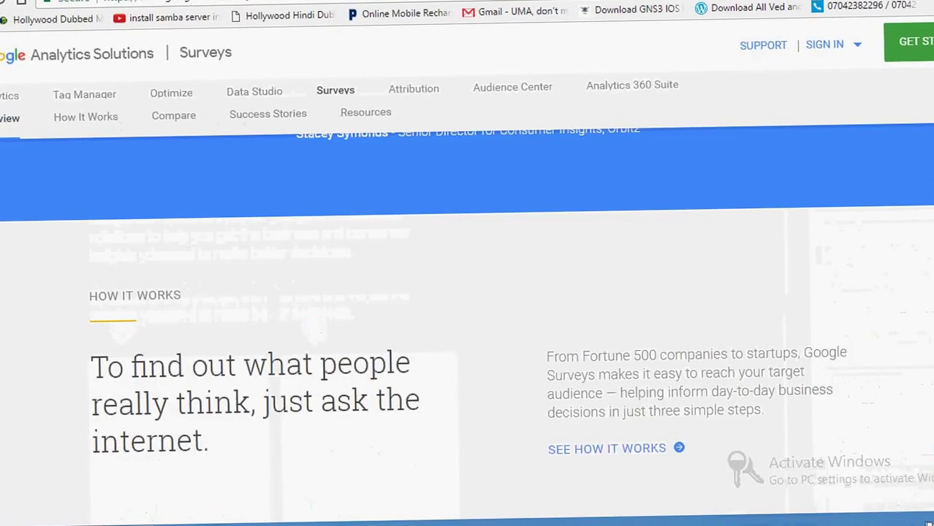
scroll(468, 293, up, 5)
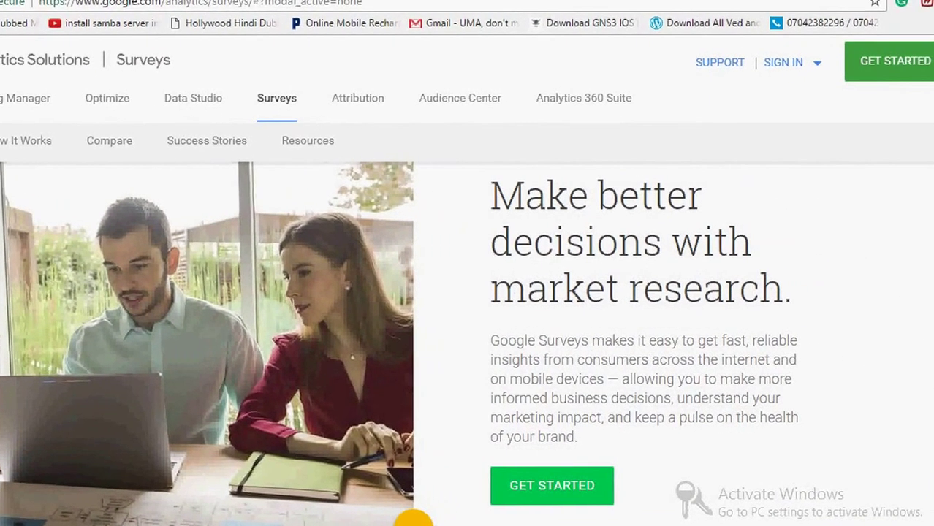
Step: Switch to the Wikipedia article on Google Surveys and read its introduction and Model section
click(380, 2)
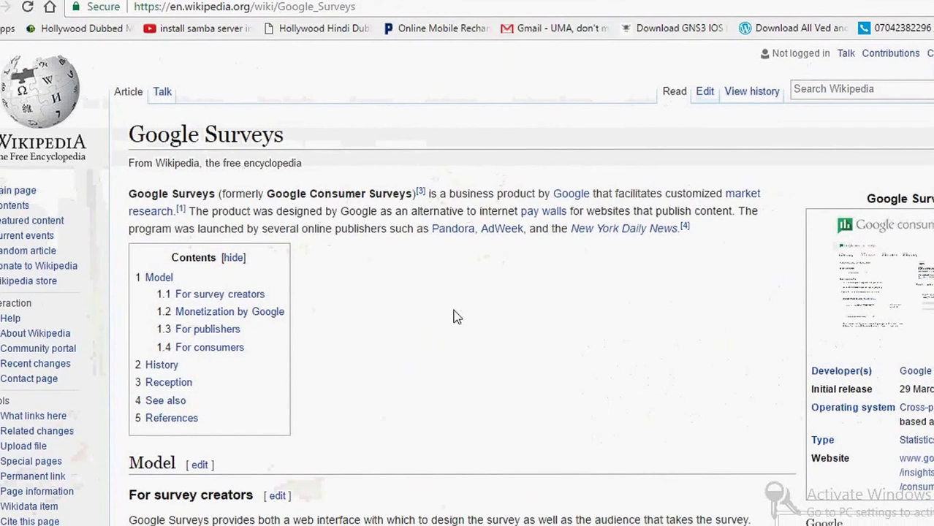
scroll(453, 317, down, 2)
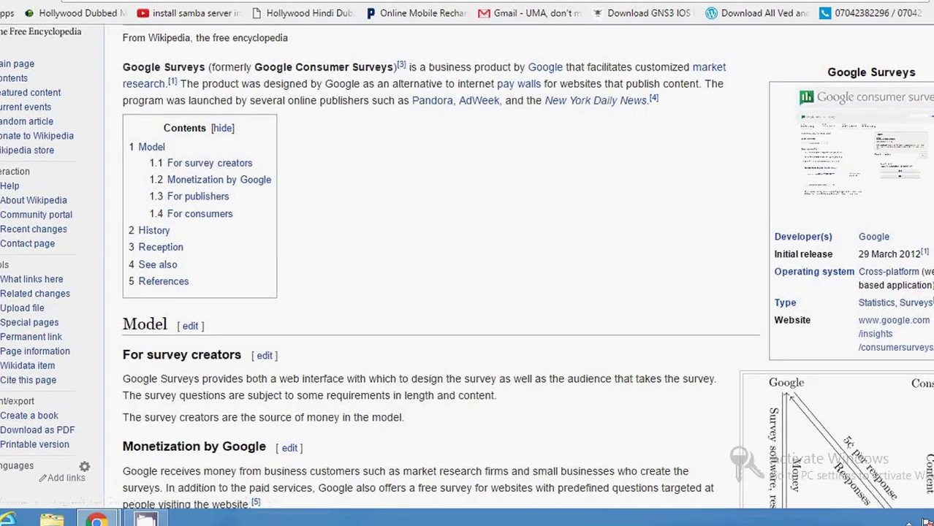
scroll(468, 263, down, 1)
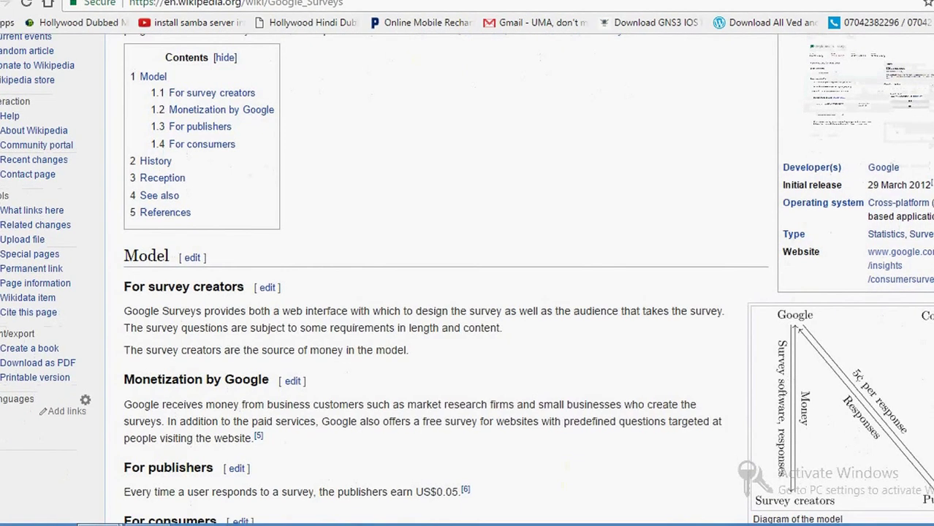
scroll(510, 159, down, 2)
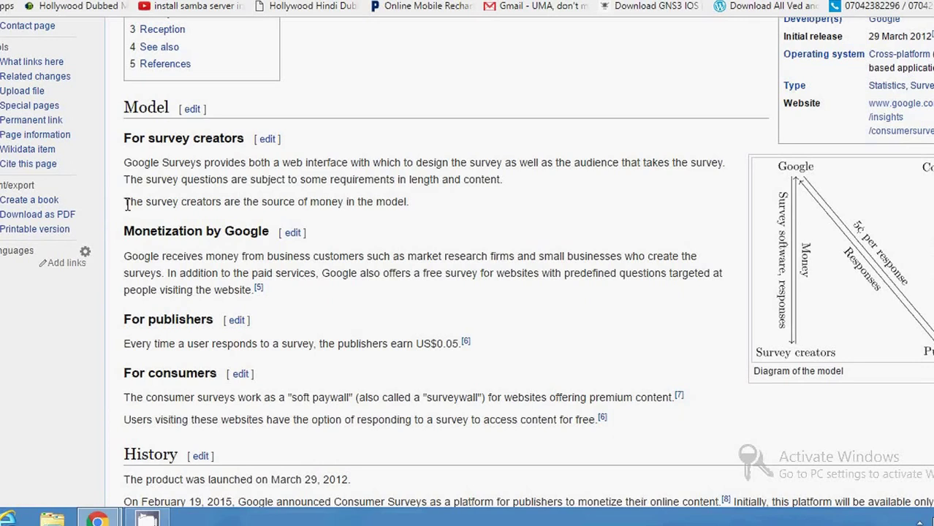
Step: Highlight the sentence on survey creators as the money source, followed by the Monetization by Google text and its free website survey sentence
drag(125, 204, 408, 209)
click(370, 235)
drag(126, 256, 249, 289)
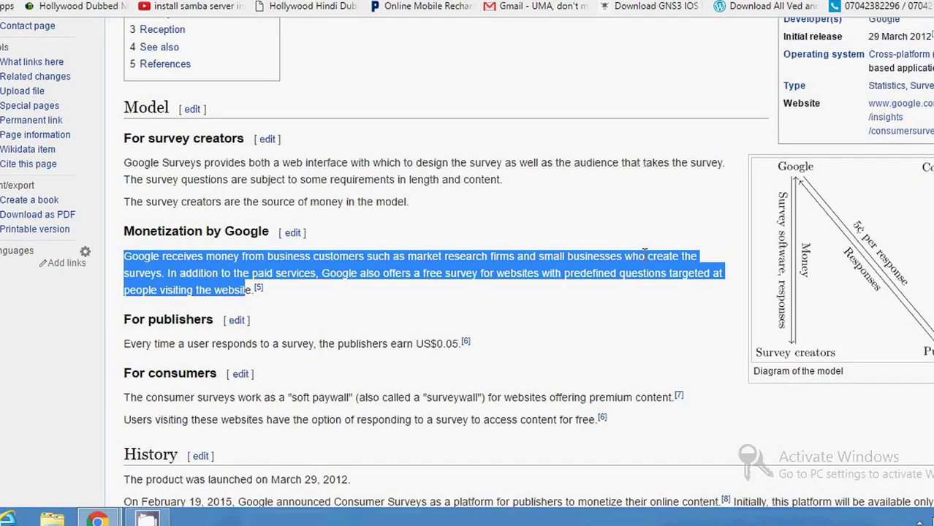
click(467, 282)
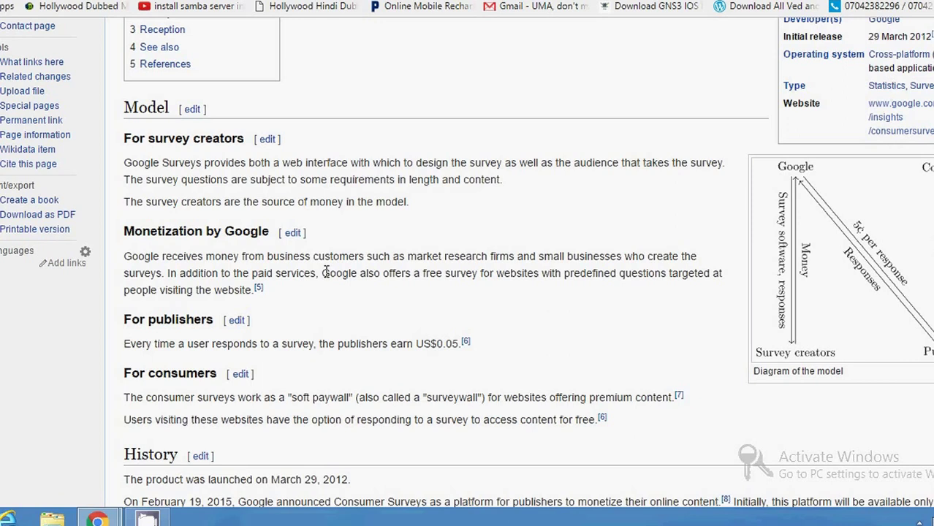
drag(323, 273, 330, 287)
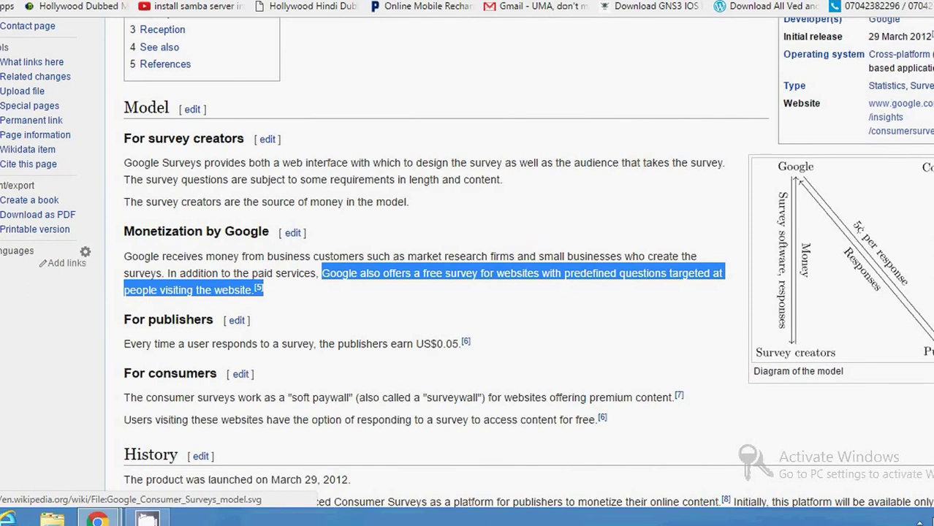
Step: Read the article's publisher and consumer subsections and its History and Reception sections, and return to the article's beginning
scroll(470, 220, down, 1)
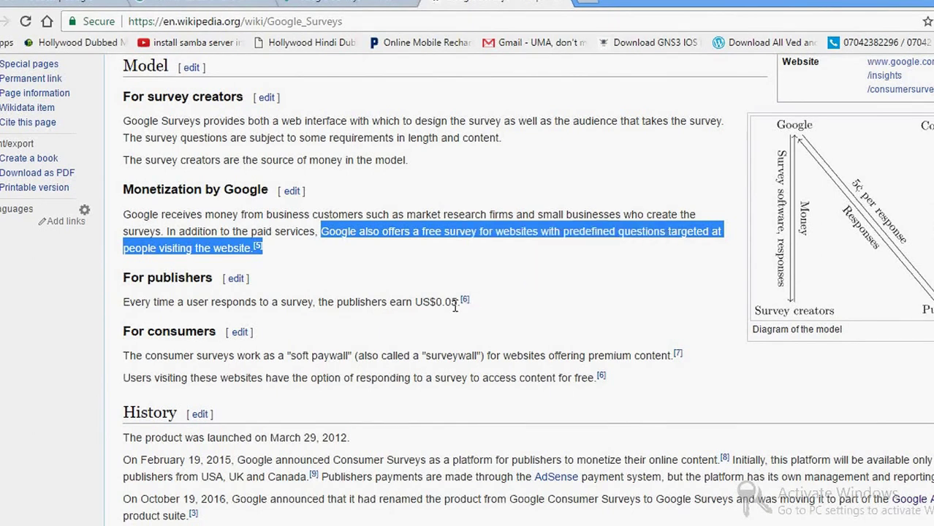
mouse_move(463, 301)
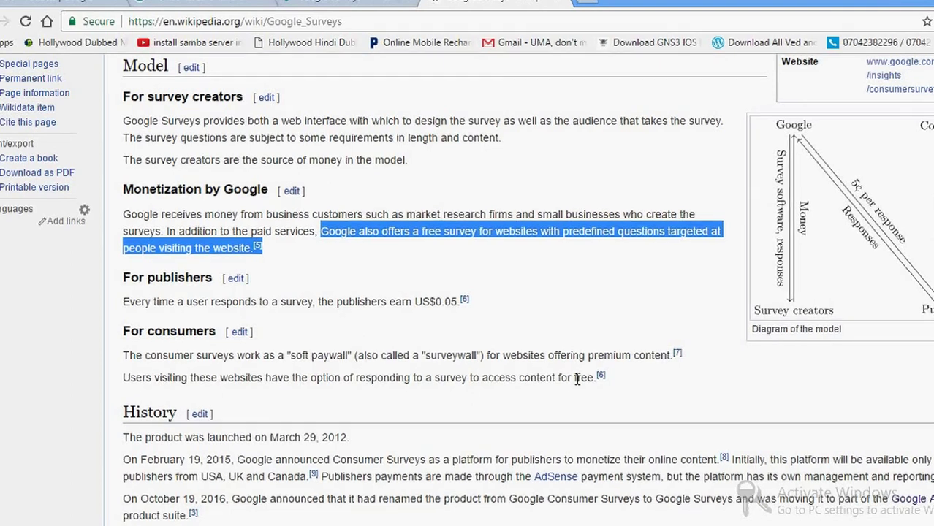
scroll(485, 382, down, 3)
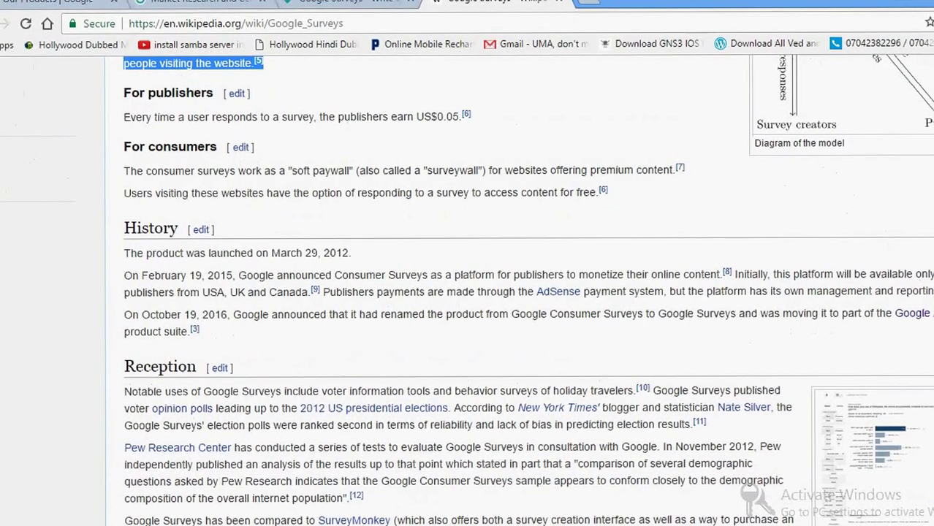
scroll(485, 329, up, 6)
scroll(438, 293, up, 2)
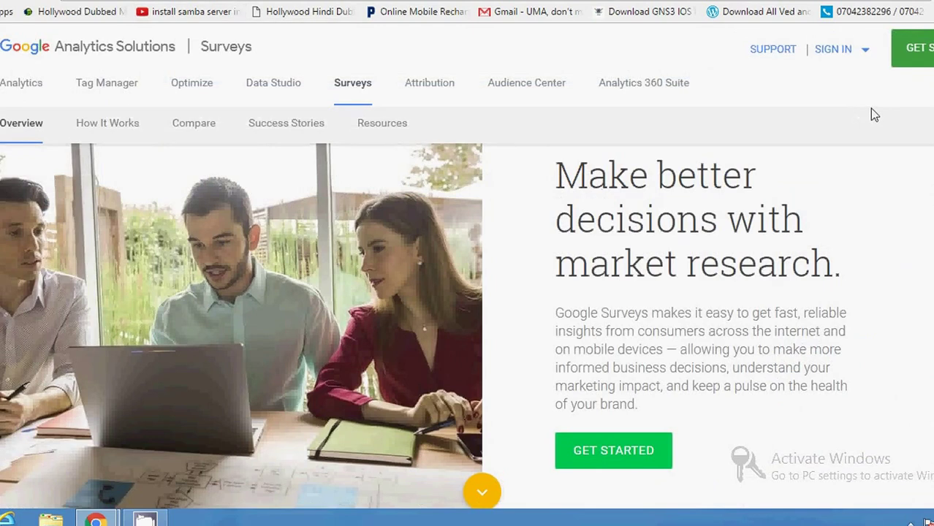
Step: Examine the Google Surveys overview page, including the how-it-works, product versions and 360 Suite sections, down to the success stories
click(913, 48)
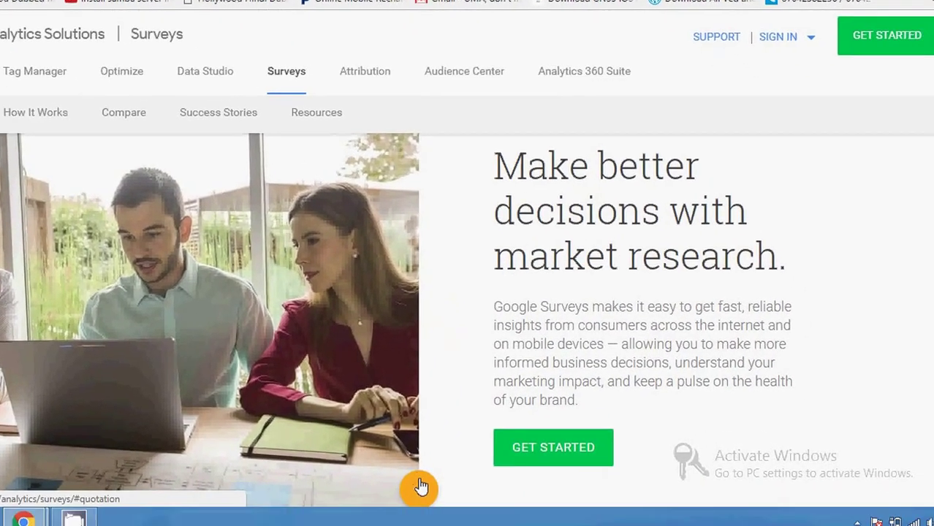
click(488, 508)
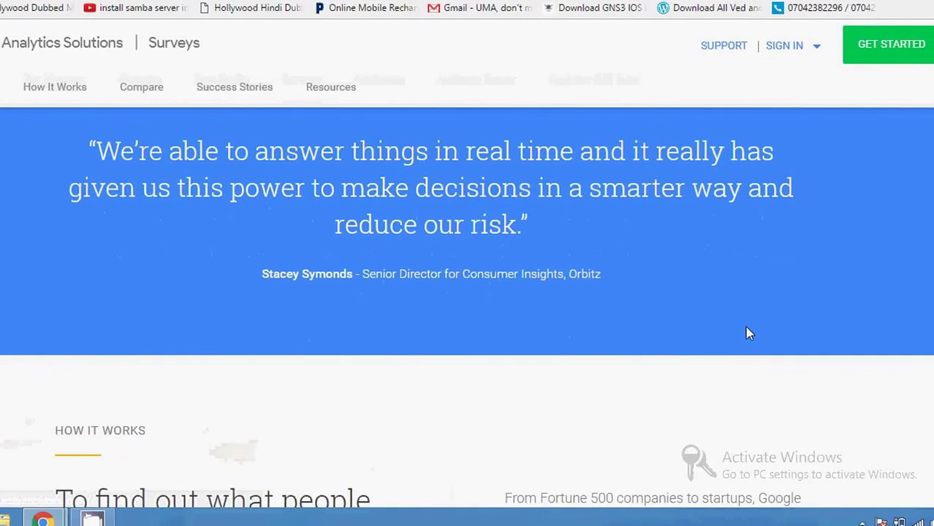
scroll(781, 338, down, 3)
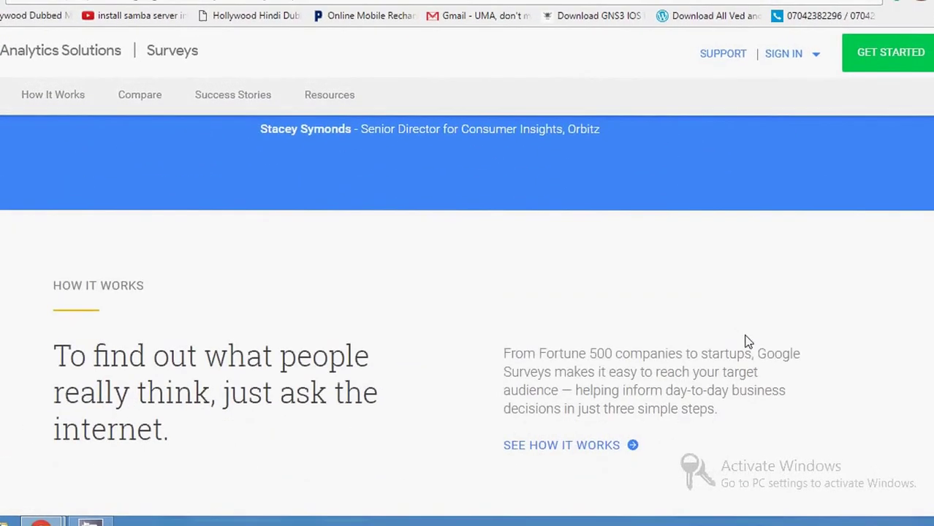
scroll(746, 341, down, 1)
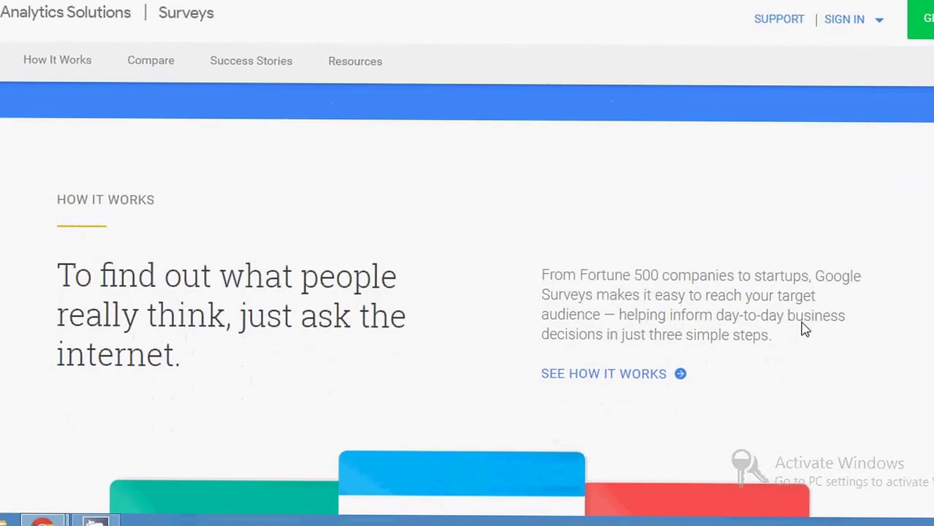
scroll(795, 348, down, 5)
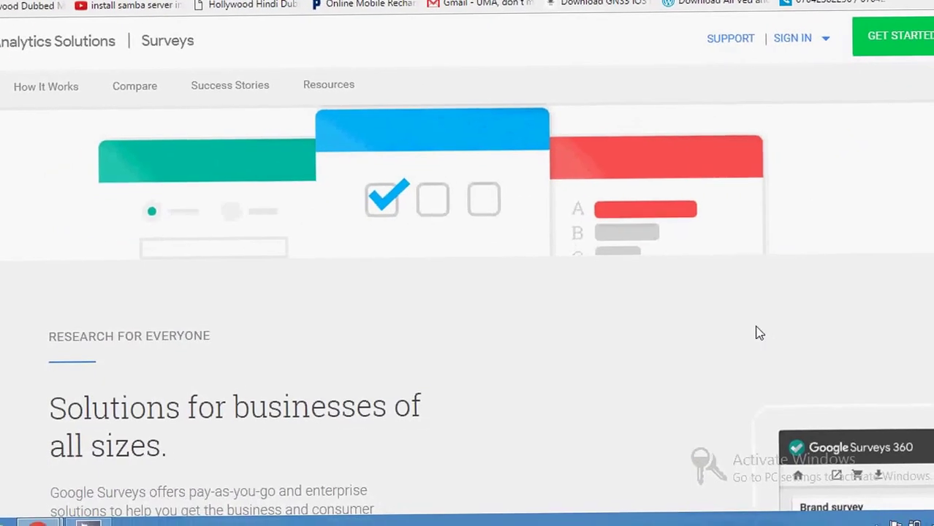
scroll(768, 336, down, 5)
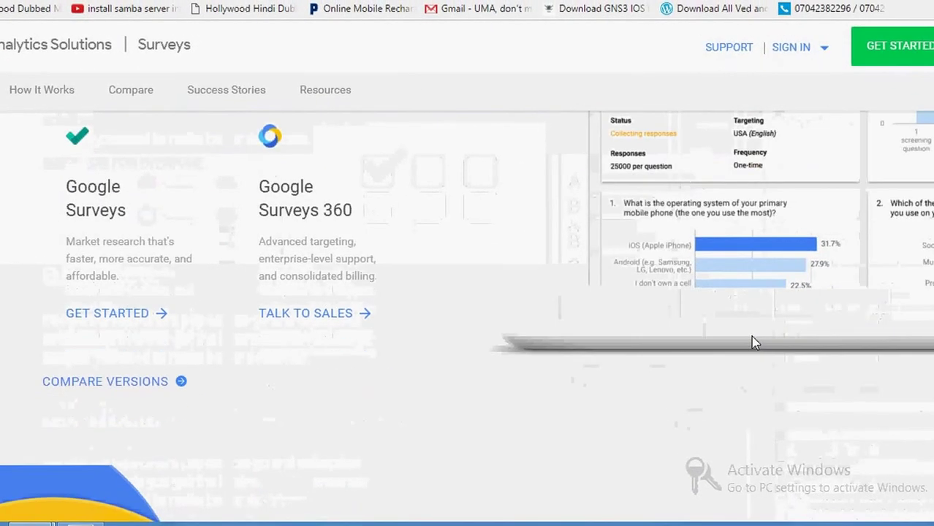
scroll(751, 335, down, 4)
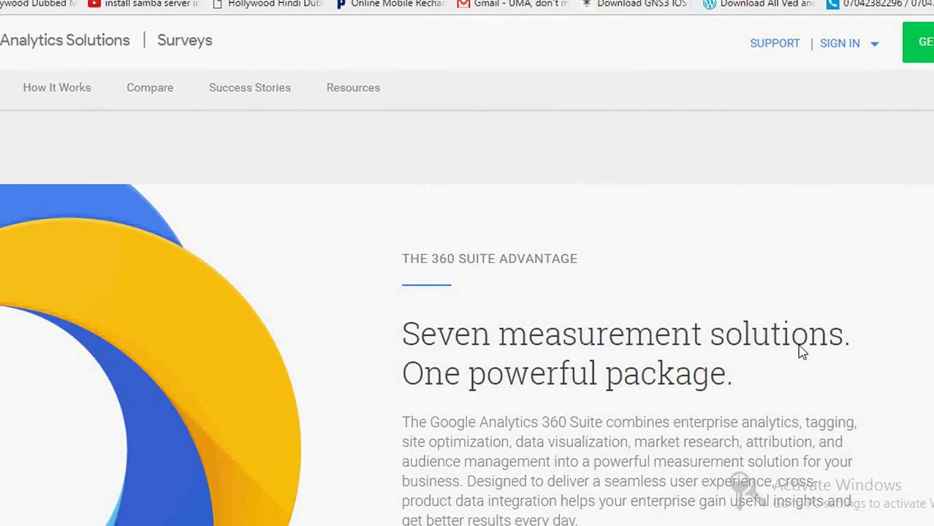
scroll(801, 353, down, 4)
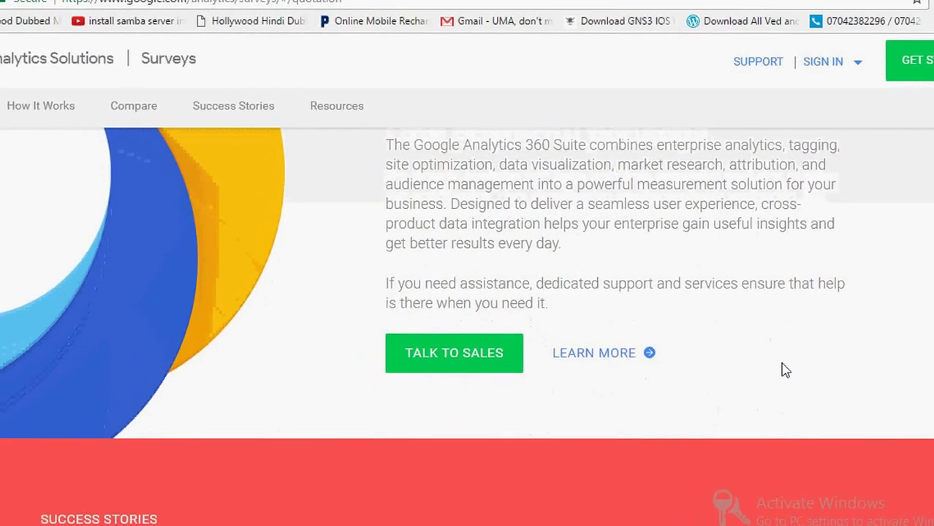
scroll(785, 371, down, 4)
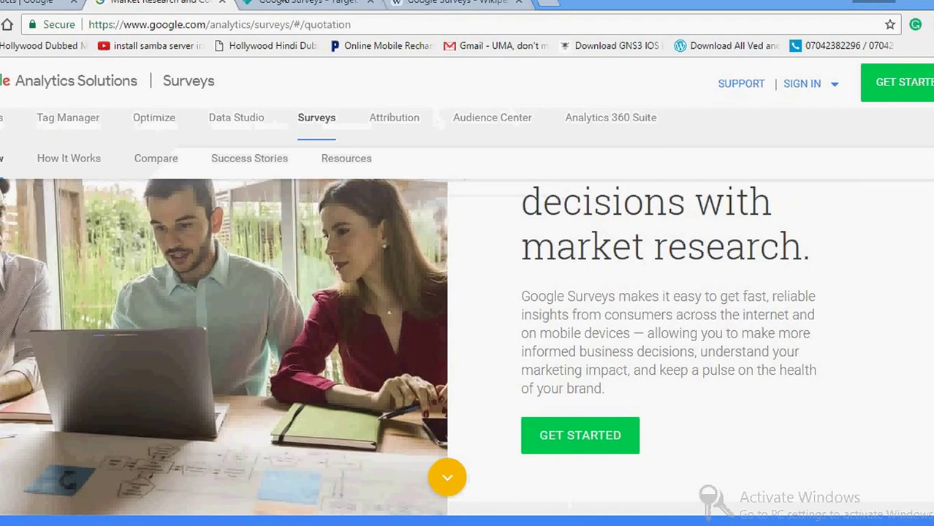
Step: Add a single-answer question to the survey "03/02/17" and review its answer fields and options
click(284, 4)
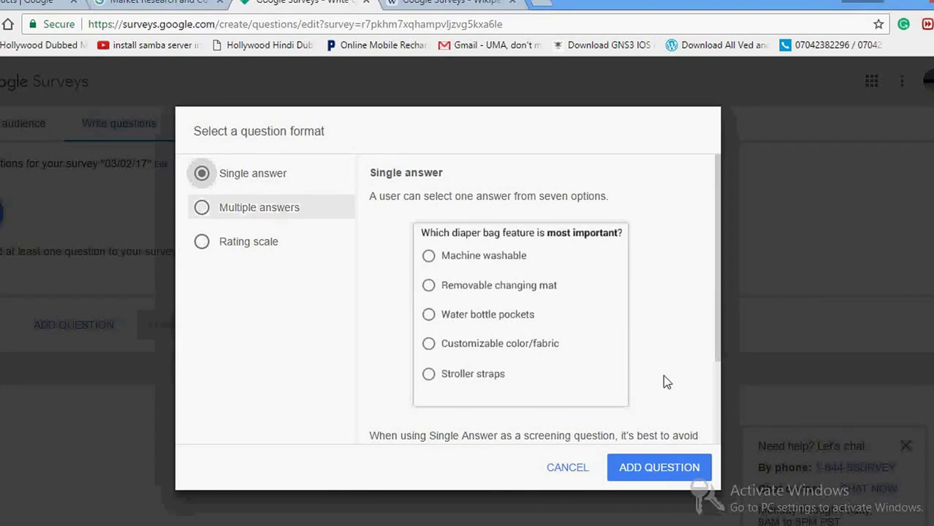
click(667, 474)
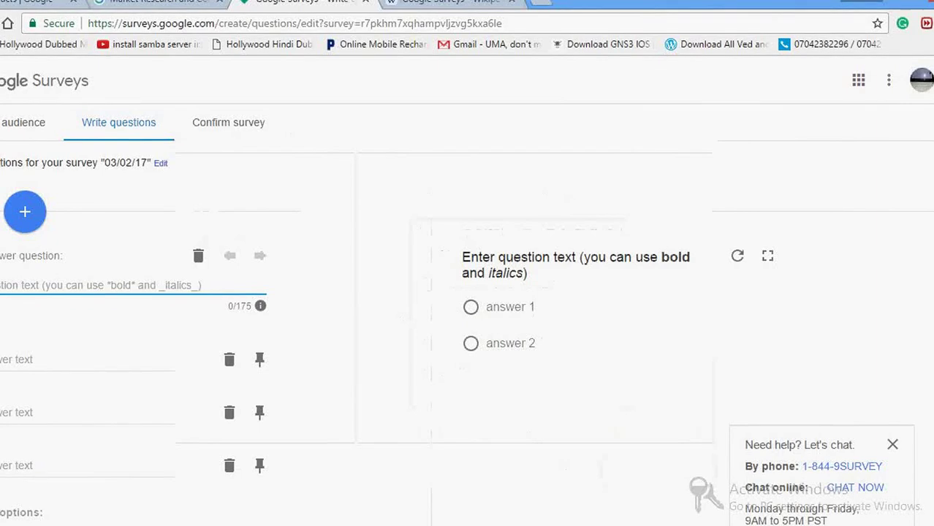
scroll(270, 213, down, 1)
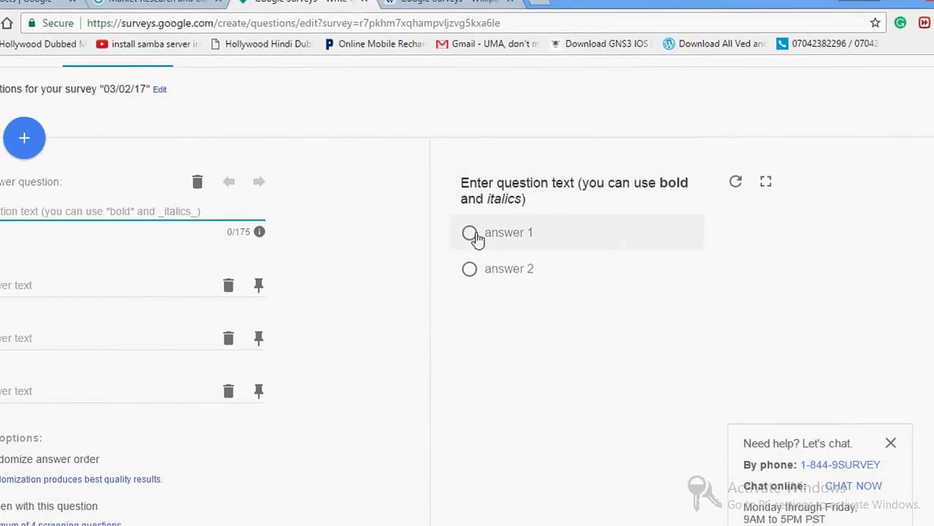
scroll(623, 242, down, 2)
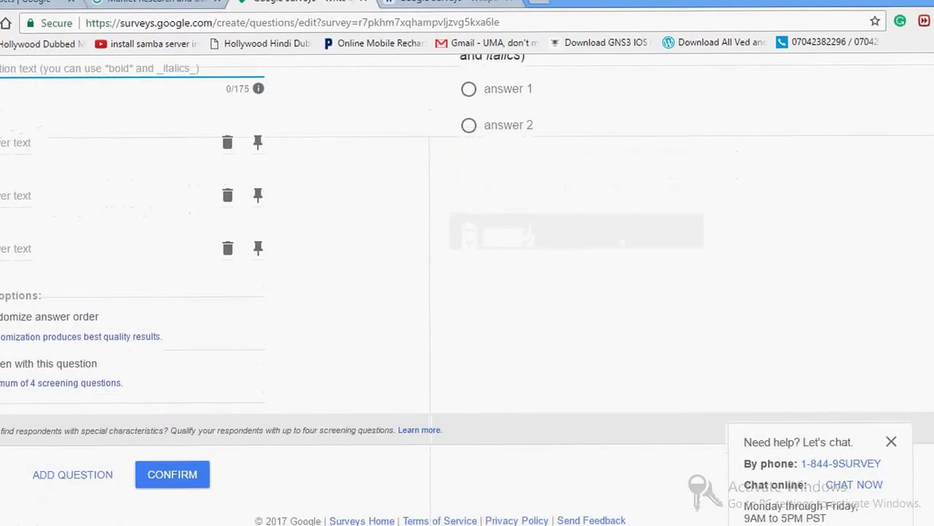
scroll(622, 242, up, 3)
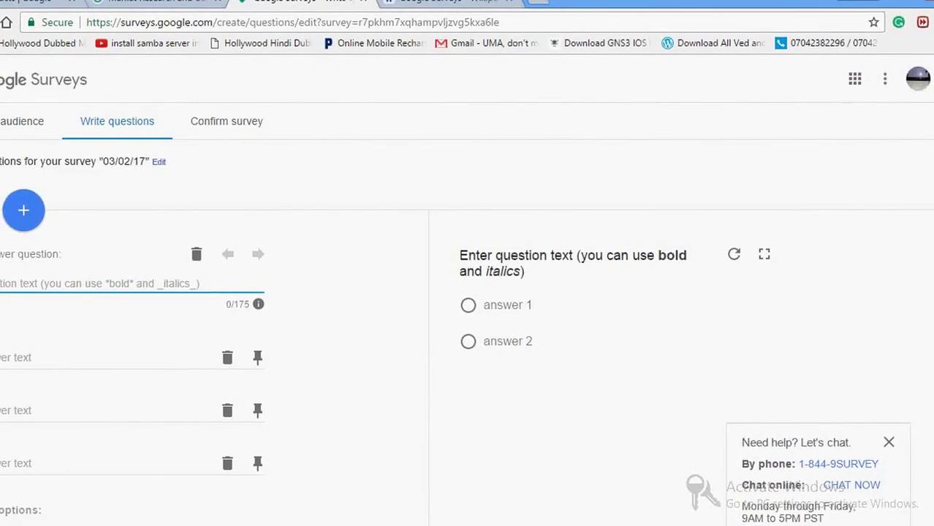
click(212, 140)
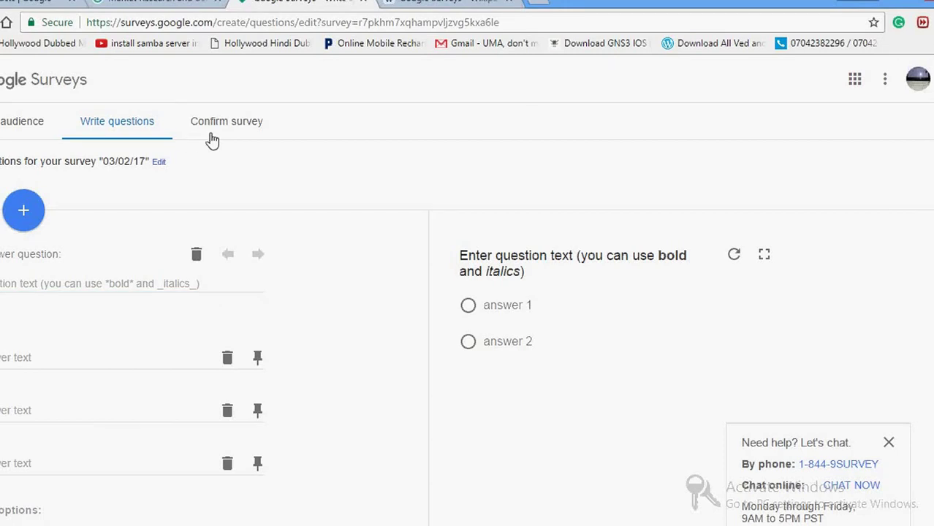
click(28, 212)
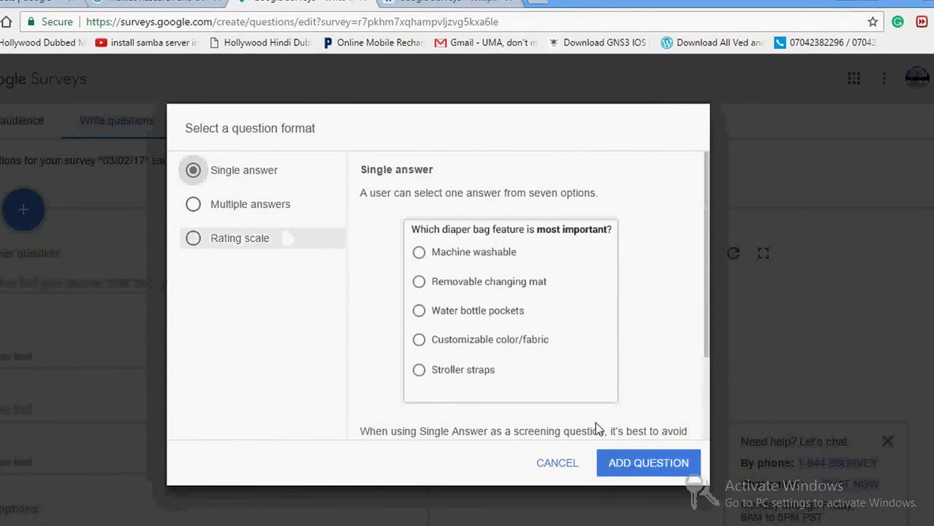
click(560, 465)
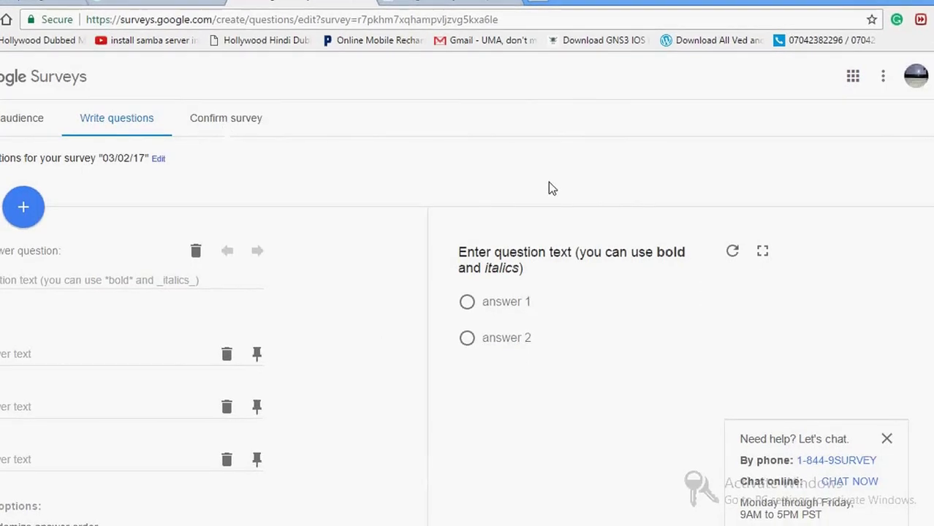
scroll(552, 189, down, 3)
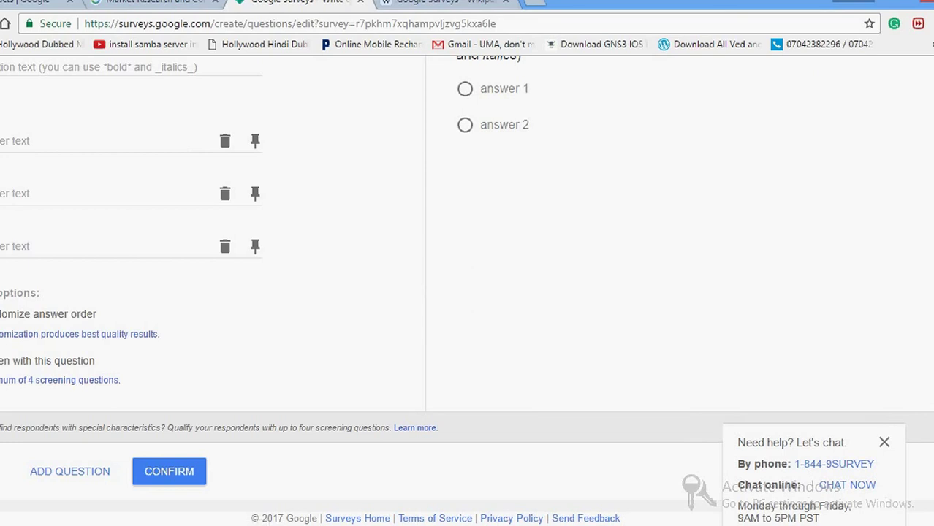
Step: Try to return to the survey's audience stage with the question left blank, and review the question form's required fields and options
scroll(468, 293, up, 3)
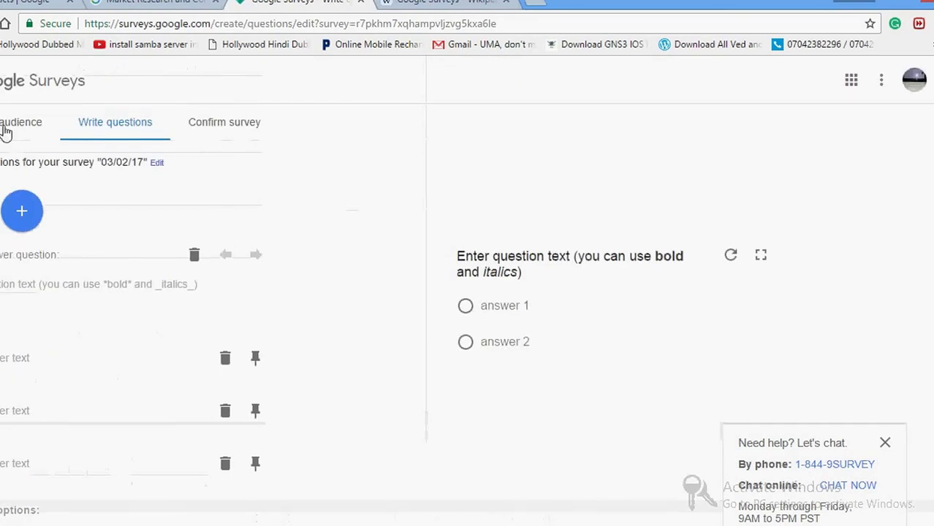
click(4, 284)
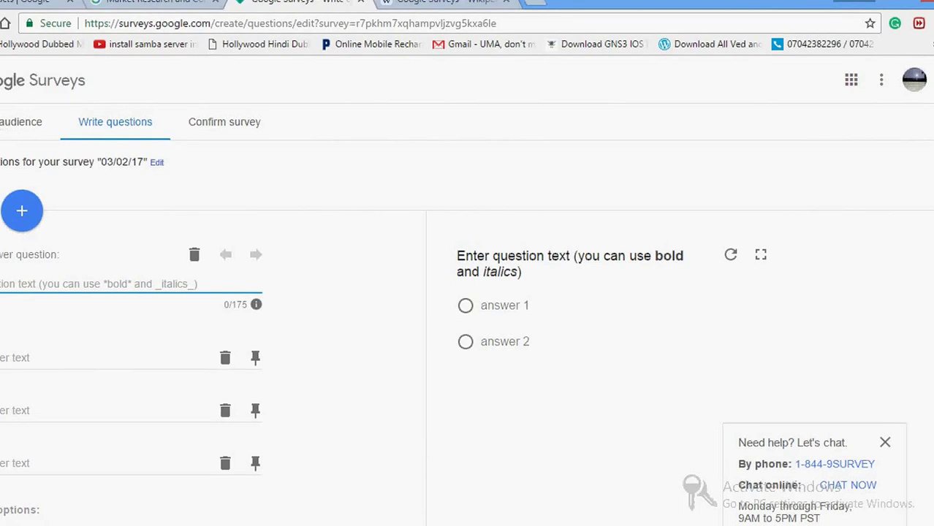
click(2, 126)
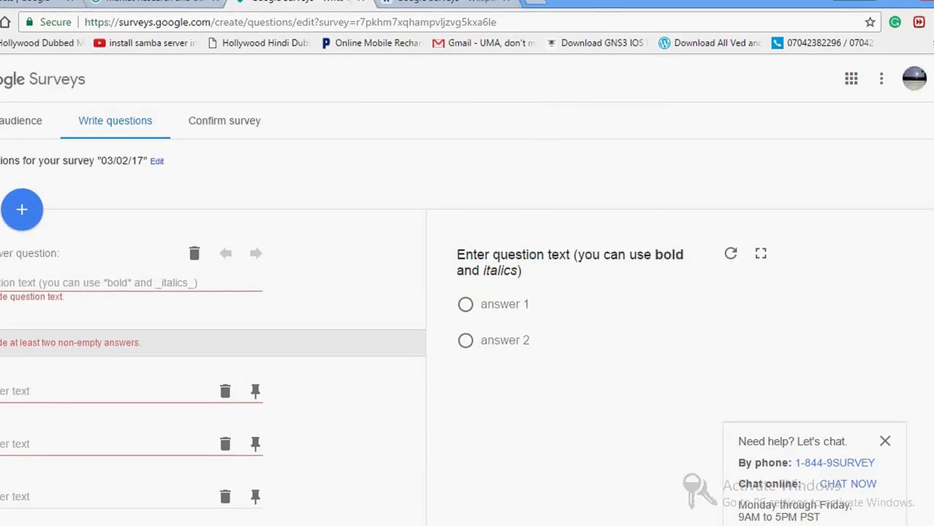
scroll(627, 132, down, 1)
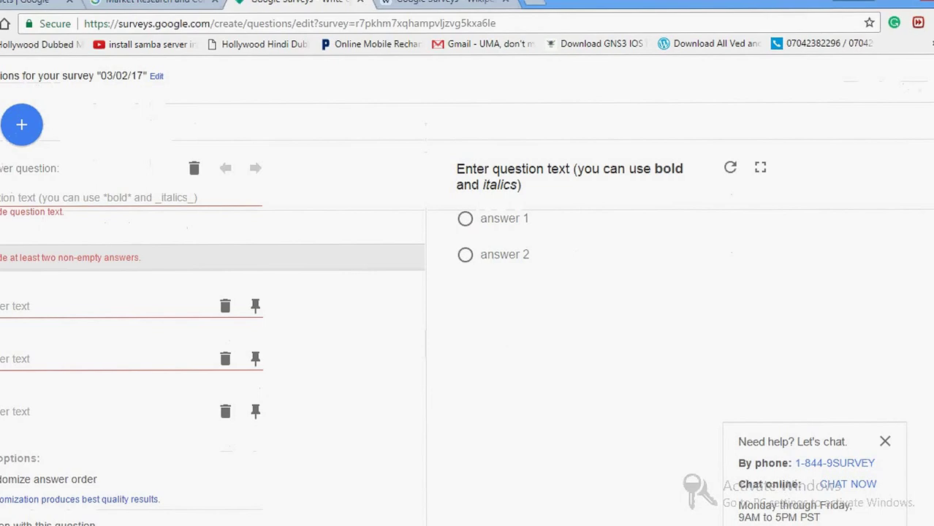
scroll(468, 293, down, 2)
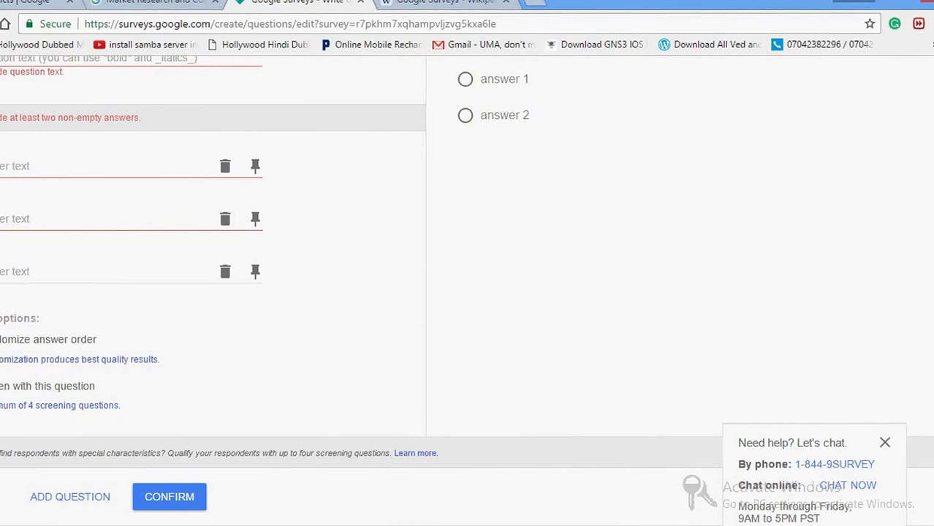
scroll(466, 293, up, 2)
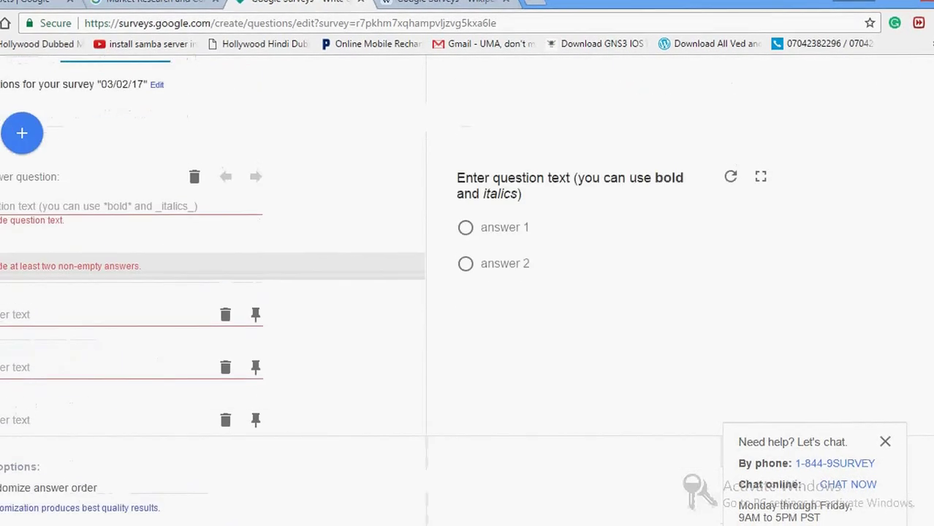
scroll(478, 132, up, 1)
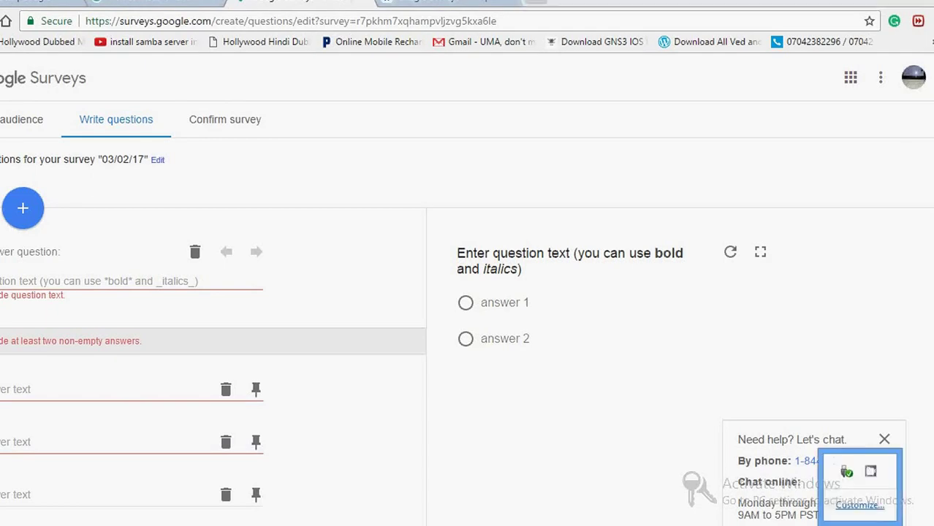
right_click(873, 472)
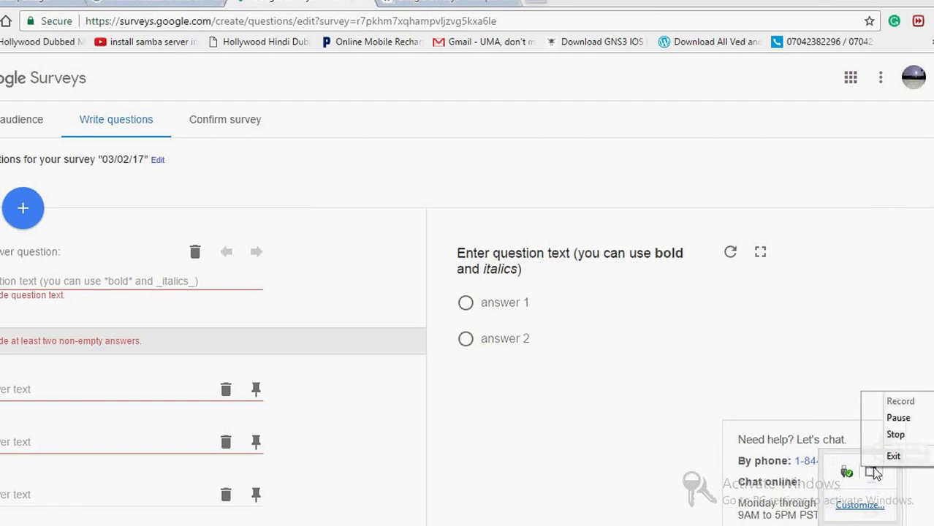